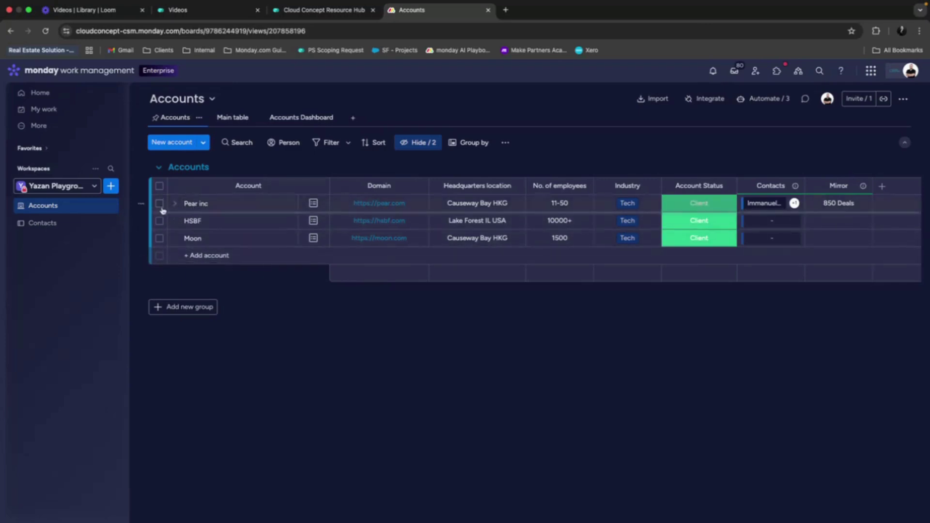
Step: Archive the Pear inc account from its row menu, then select the HSBF row
{"action": "right_click", "coordinate": [225, 203]}
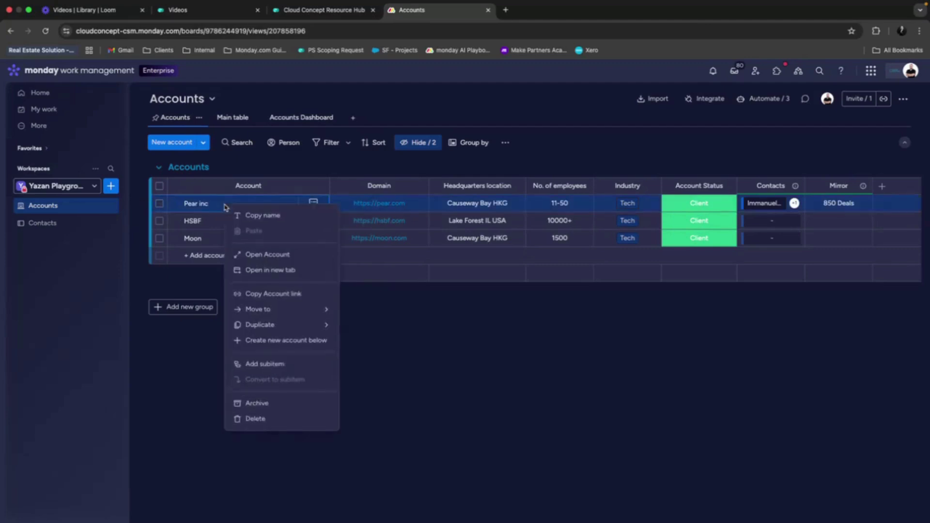
{"action": "left_click", "coordinate": [284, 406]}
{"action": "left_click", "coordinate": [550, 323]}
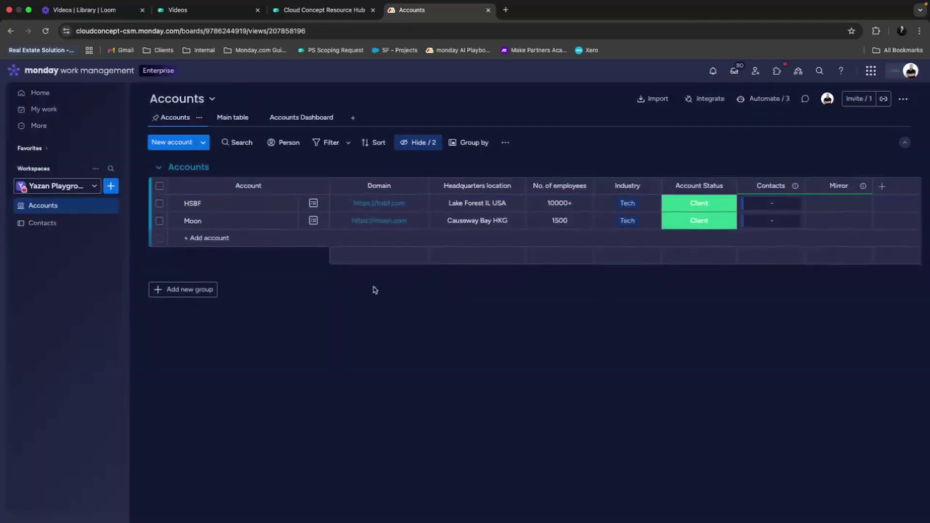
{"action": "left_click", "coordinate": [159, 205]}
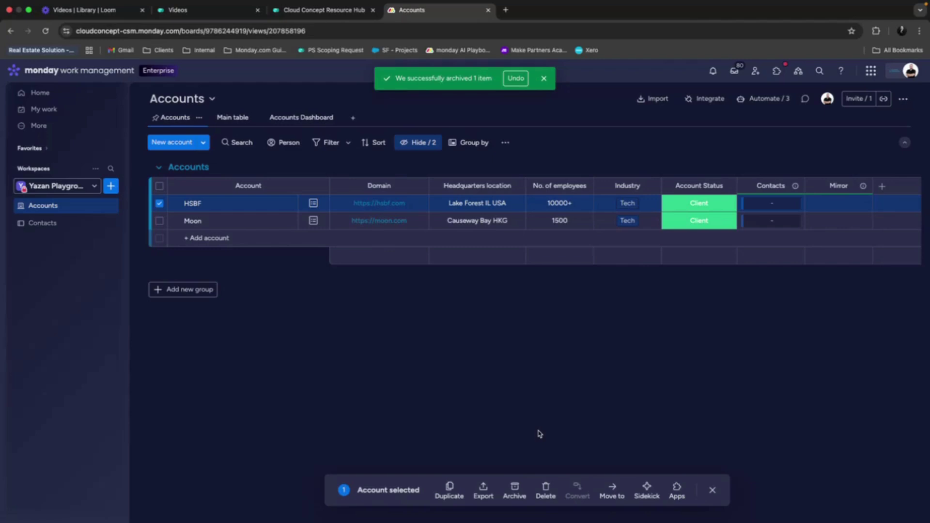
Step: Delete the selected HSBF account, then bring up the board's View archive/trash options
{"action": "left_click", "coordinate": [545, 490]}
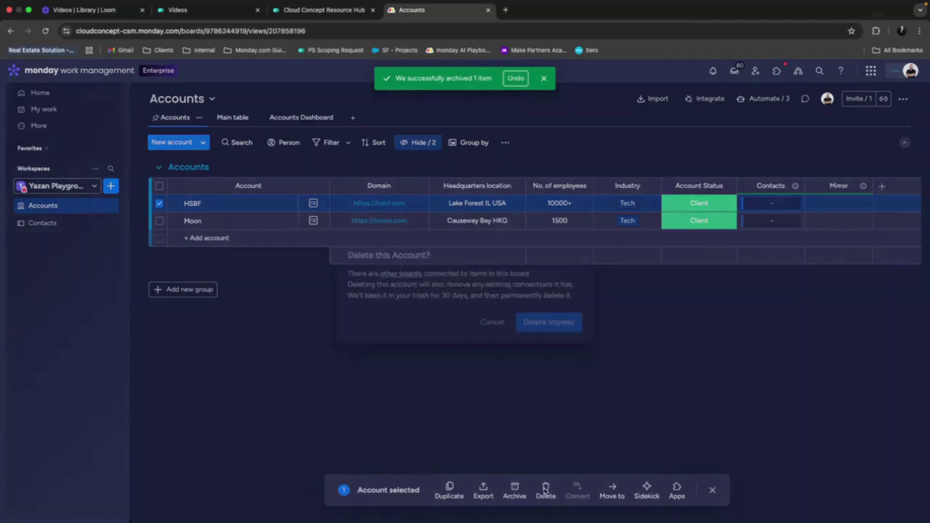
{"action": "left_click", "coordinate": [547, 322]}
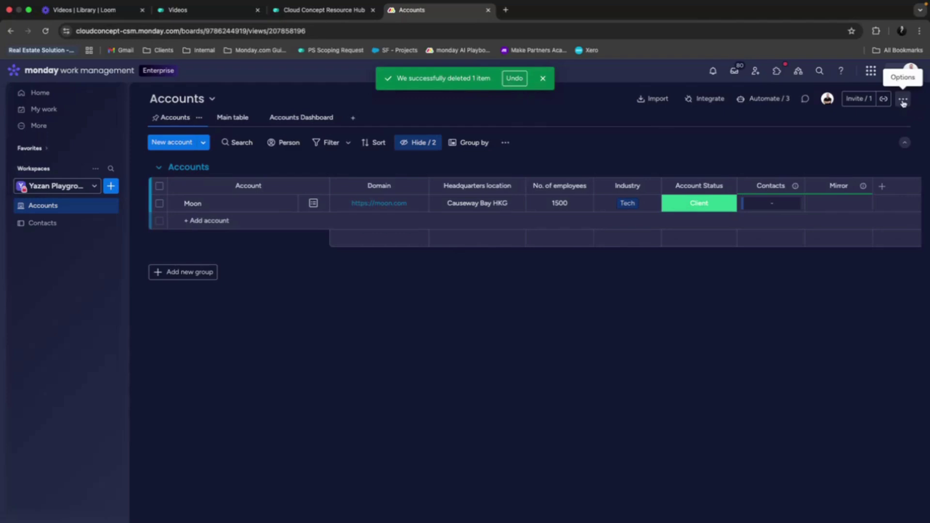
{"action": "left_click", "coordinate": [903, 101]}
{"action": "mouse_move", "coordinate": [848, 318]}
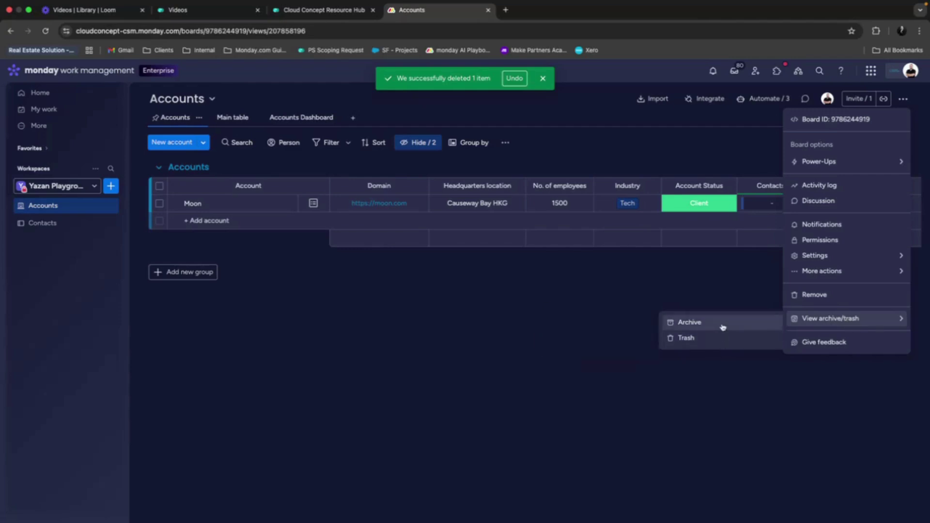
Step: Open the board's Trash, view the deleted HSBF item's details, then reopen its actions menu
{"action": "left_click", "coordinate": [716, 340]}
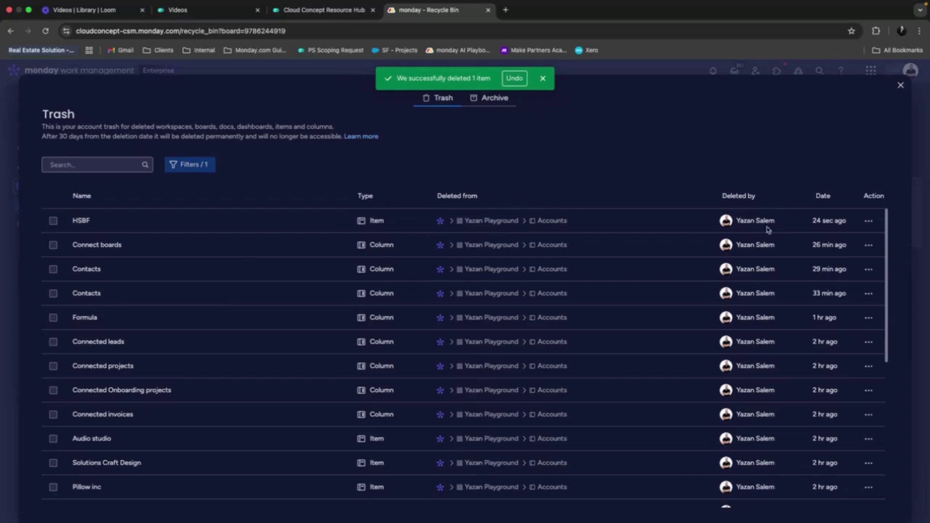
{"action": "left_click", "coordinate": [868, 221]}
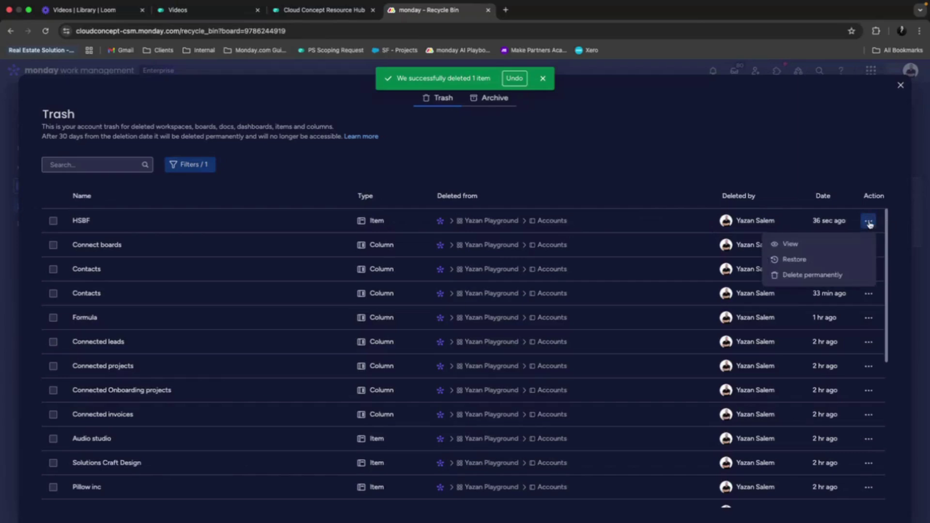
{"action": "left_click", "coordinate": [811, 169]}
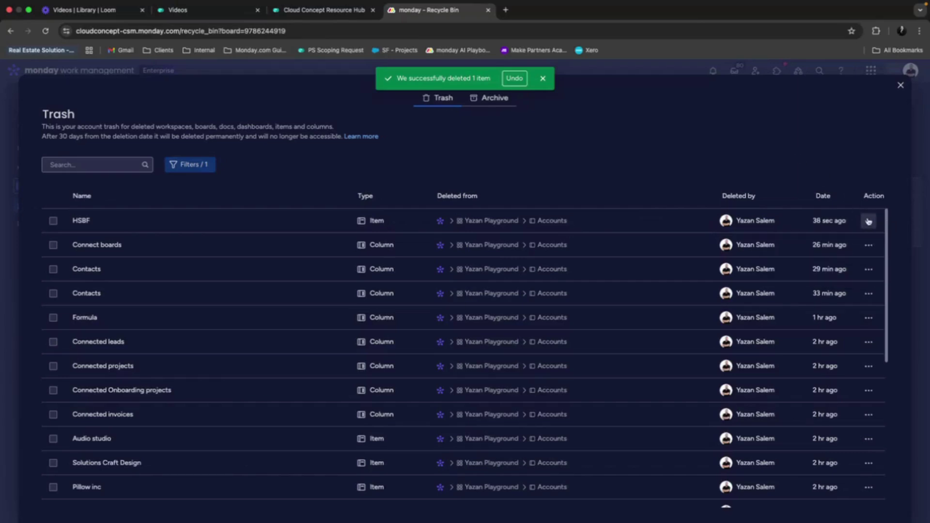
{"action": "left_click", "coordinate": [869, 222]}
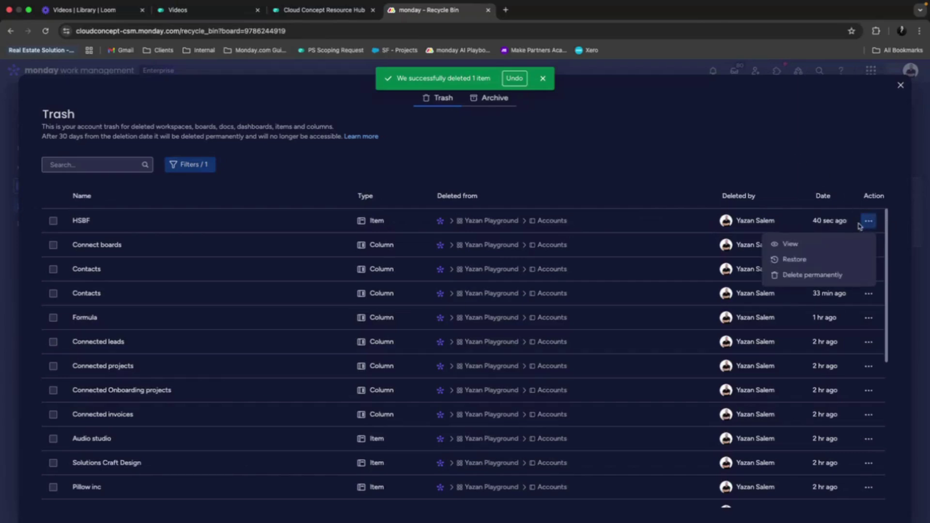
{"action": "left_click", "coordinate": [807, 248]}
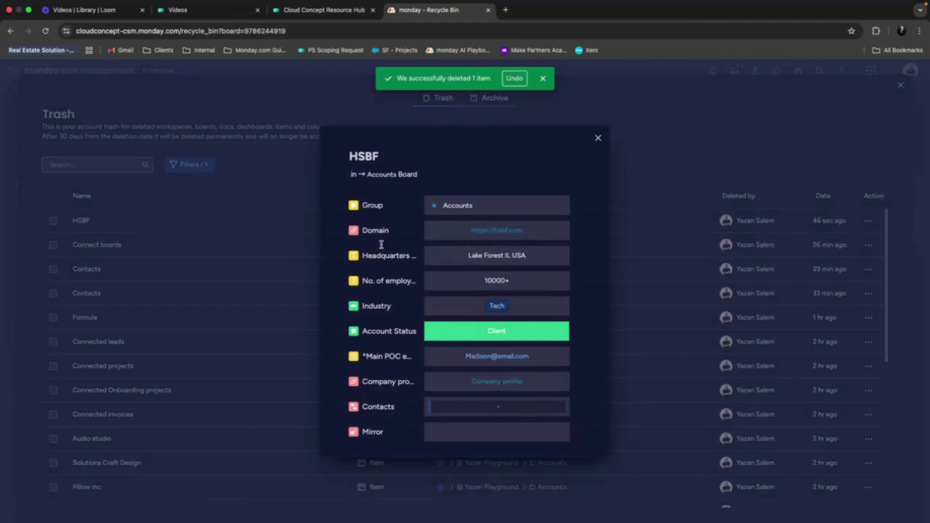
{"action": "left_click", "coordinate": [598, 138]}
{"action": "left_click", "coordinate": [868, 221]}
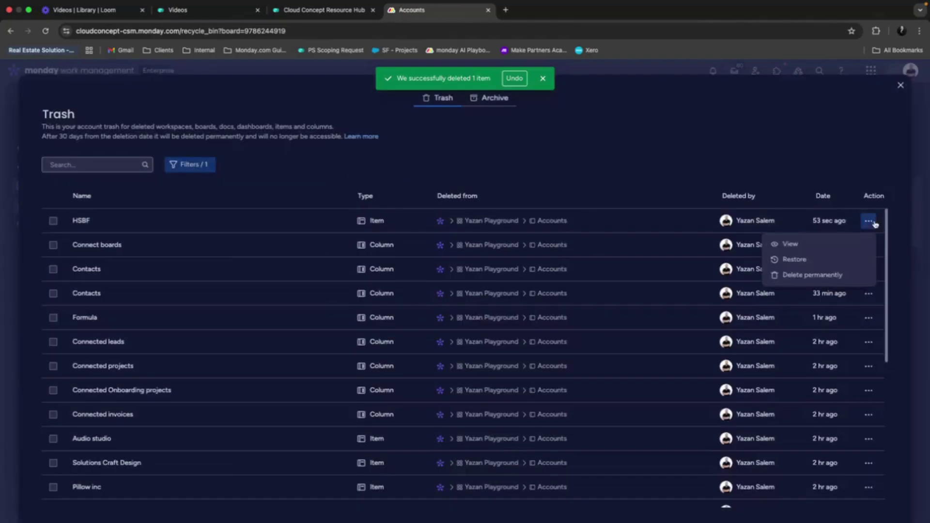
Step: Restore HSBF from the Trash and return to the Accounts board
{"action": "left_click", "coordinate": [811, 260]}
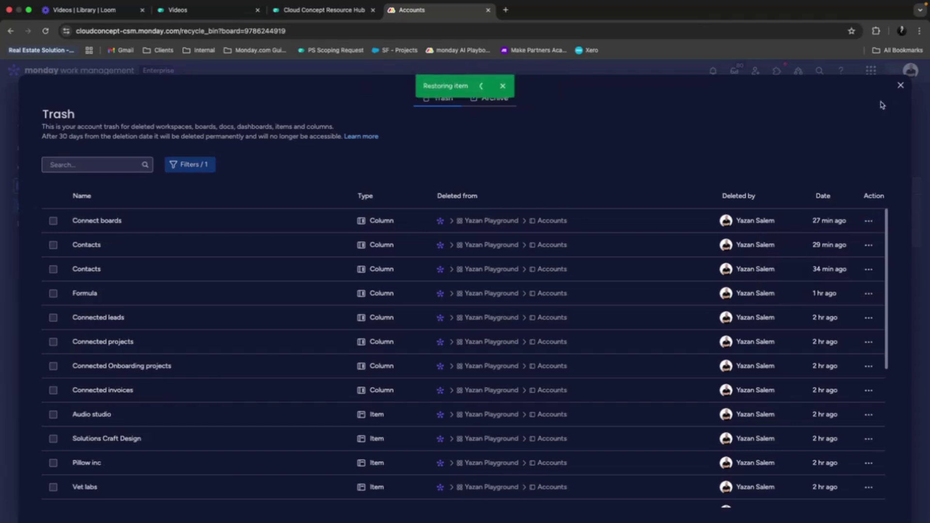
{"action": "left_click", "coordinate": [901, 86]}
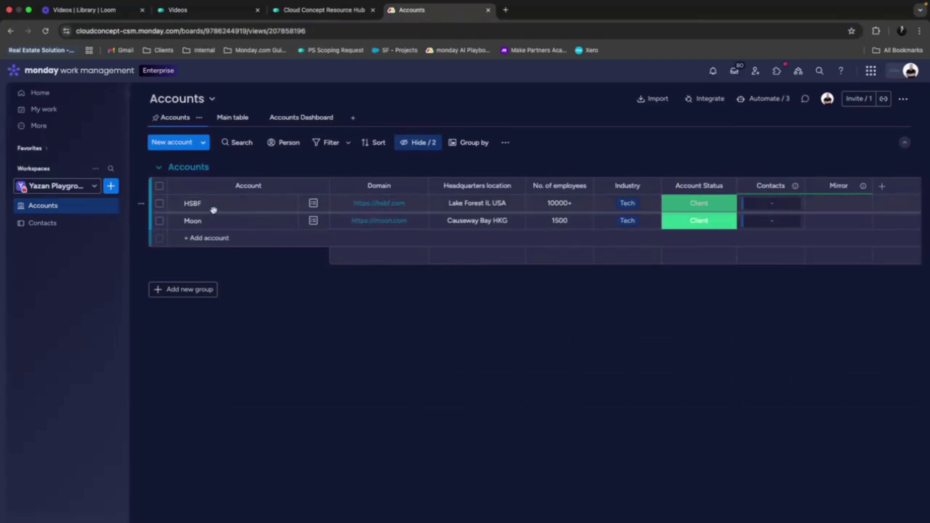
Step: Open the board's Archive, check the Trash tab, then go back to Archive
{"action": "left_click", "coordinate": [903, 98]}
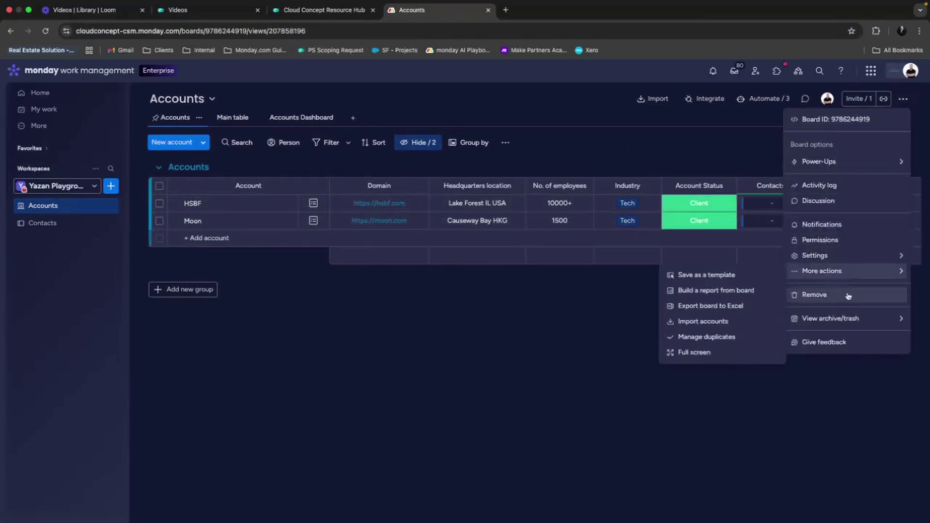
{"action": "mouse_move", "coordinate": [843, 319]}
{"action": "left_click", "coordinate": [682, 321]}
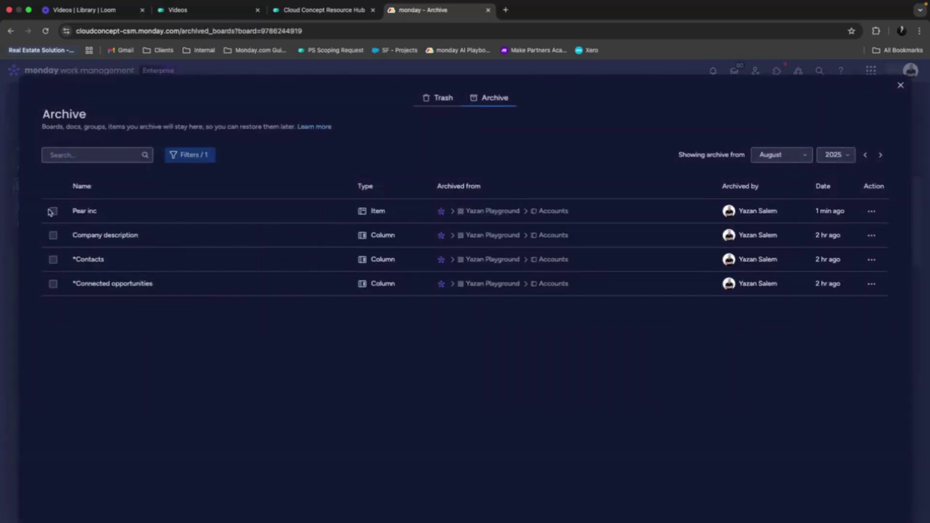
{"action": "left_click", "coordinate": [872, 213]}
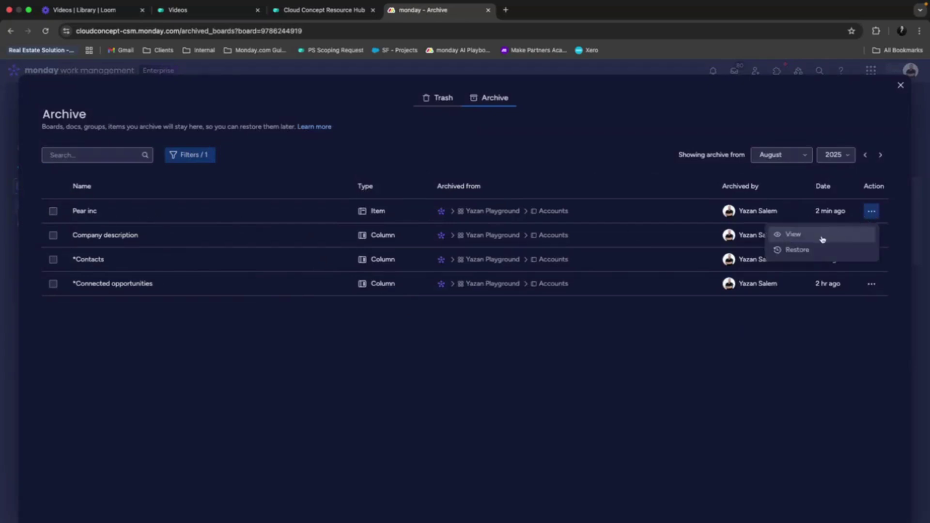
{"action": "left_click", "coordinate": [676, 361]}
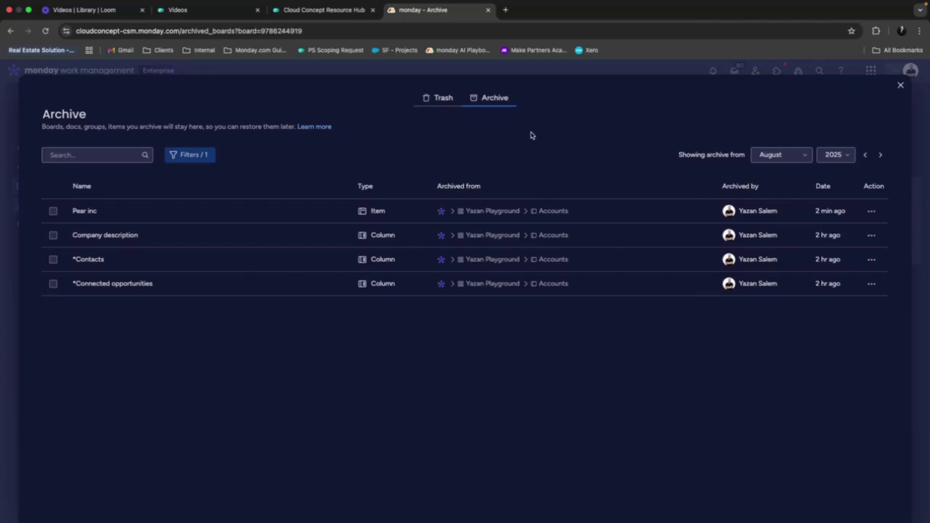
{"action": "left_click", "coordinate": [441, 99]}
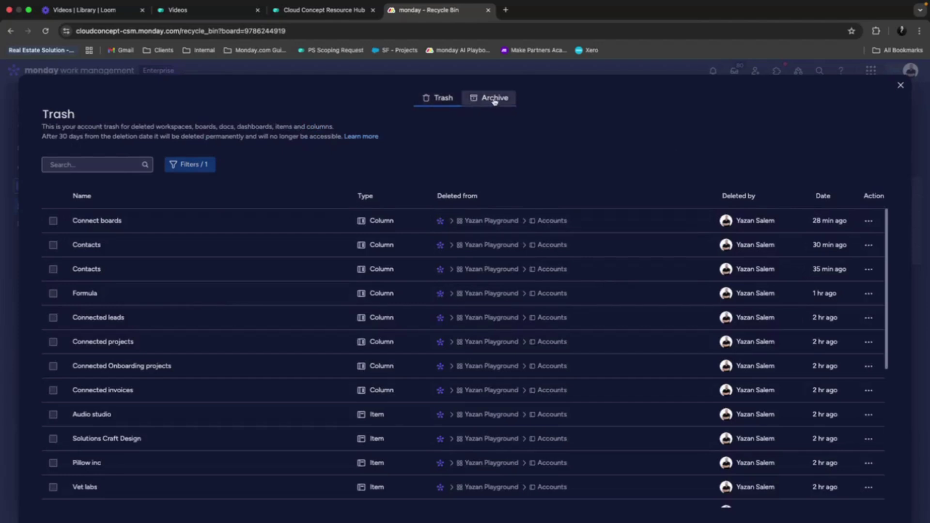
{"action": "left_click", "coordinate": [494, 100]}
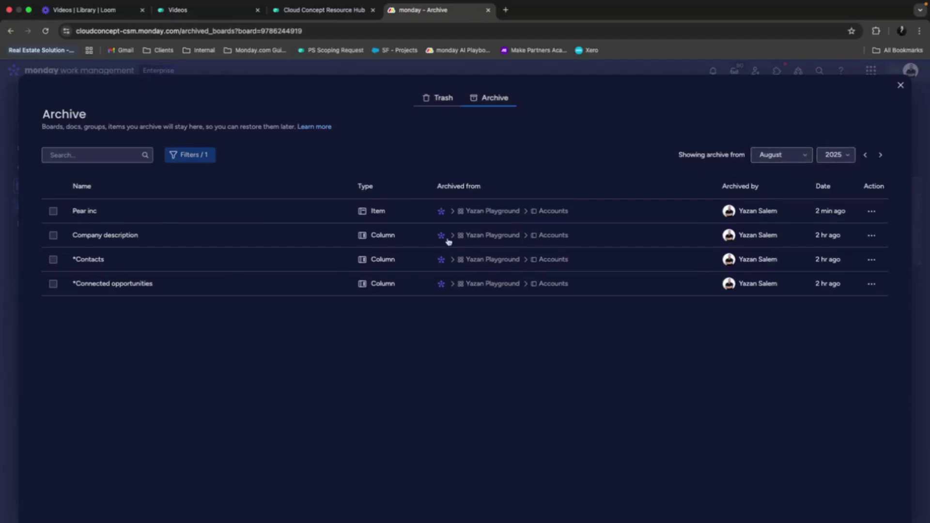
Step: Restore the archived Pear inc item and close the Archive
{"action": "left_click", "coordinate": [871, 212]}
{"action": "left_click", "coordinate": [840, 252]}
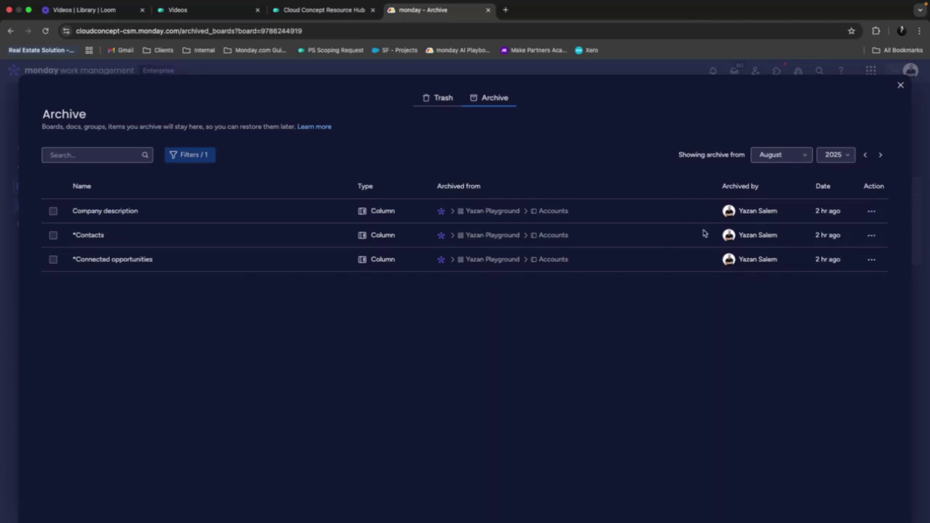
{"action": "left_click", "coordinate": [900, 86]}
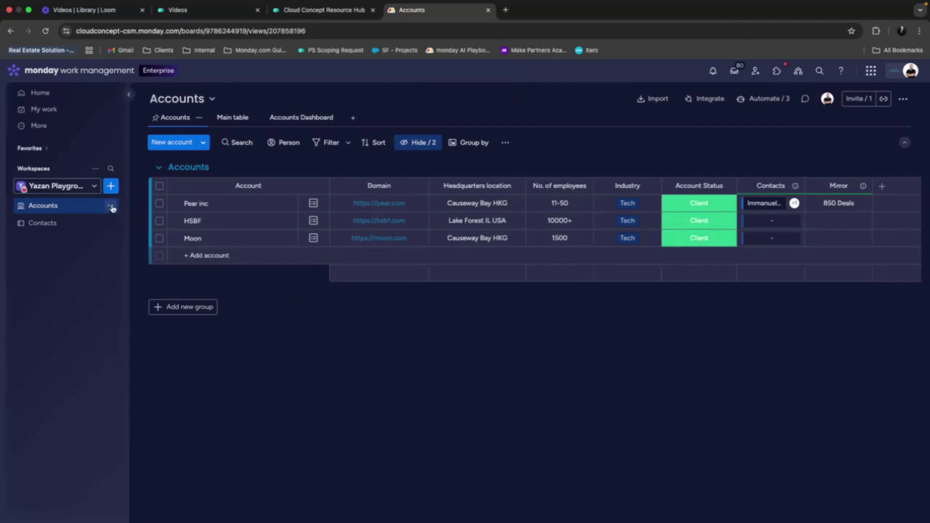
Step: Remove the Accounts board from the sidebar, confirm Remove anyway, and dismiss the notification
{"action": "left_click", "coordinate": [111, 207]}
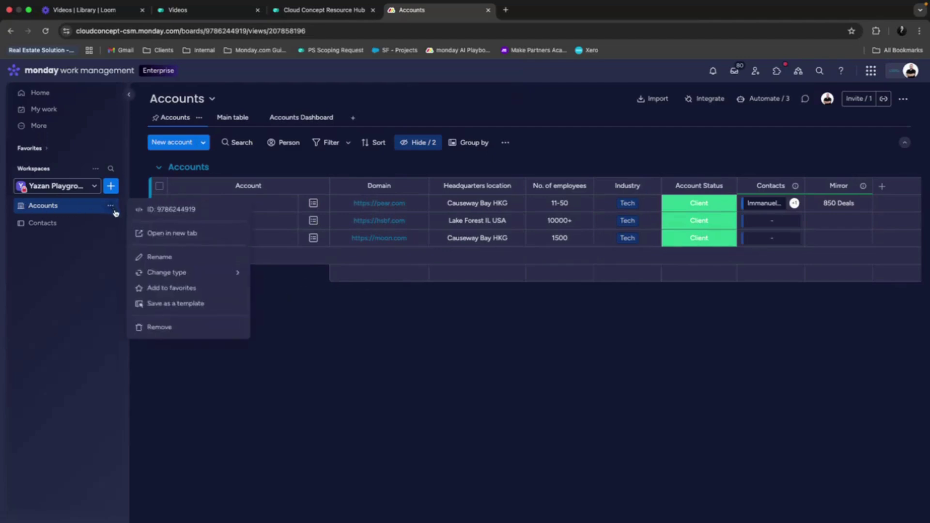
{"action": "left_click", "coordinate": [160, 327]}
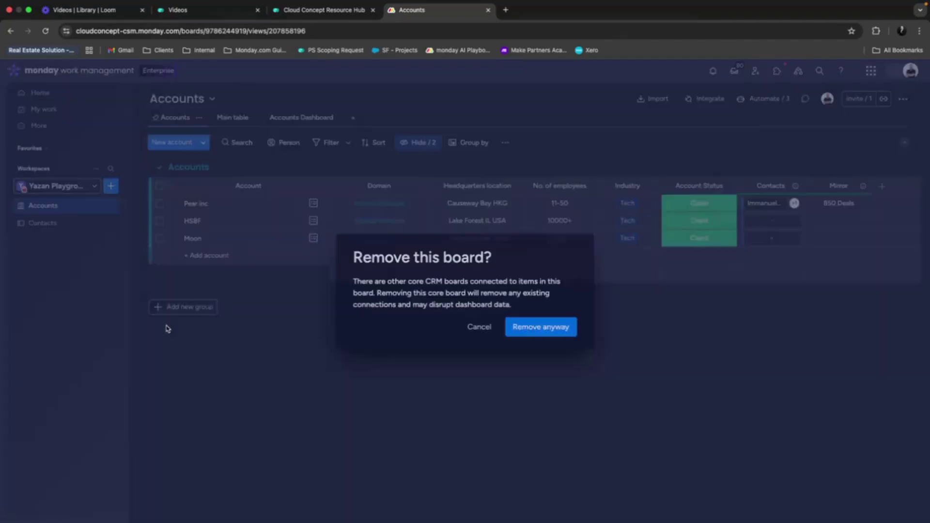
{"action": "left_click", "coordinate": [543, 329]}
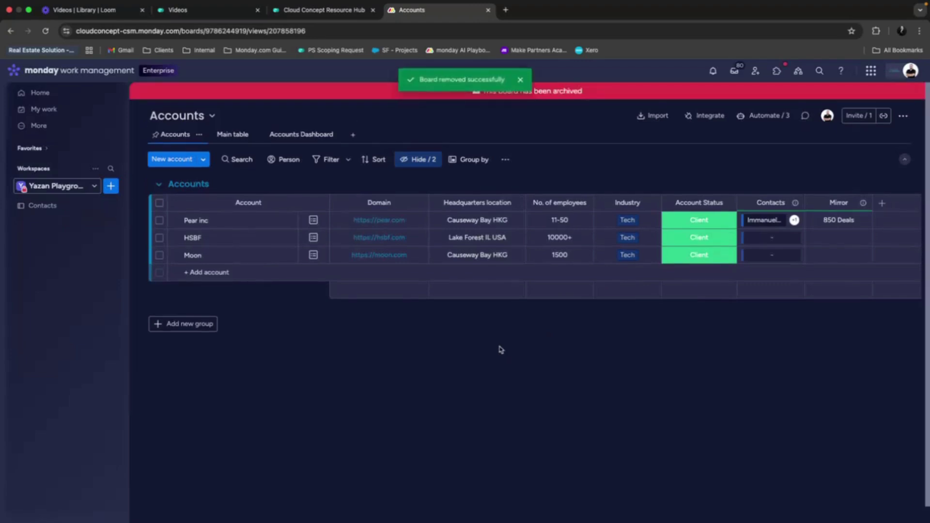
{"action": "left_click", "coordinate": [519, 78]}
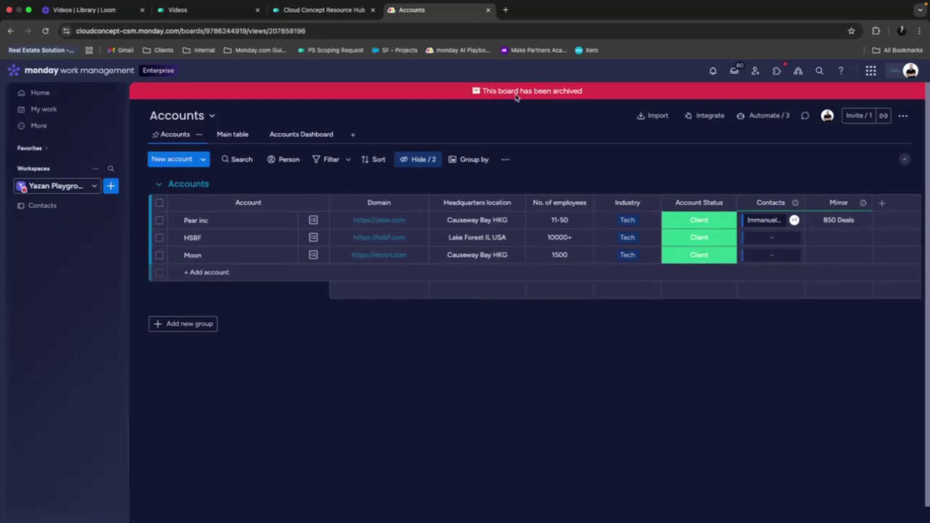
Step: Open the Contacts board and its Archive
{"action": "left_click", "coordinate": [49, 208]}
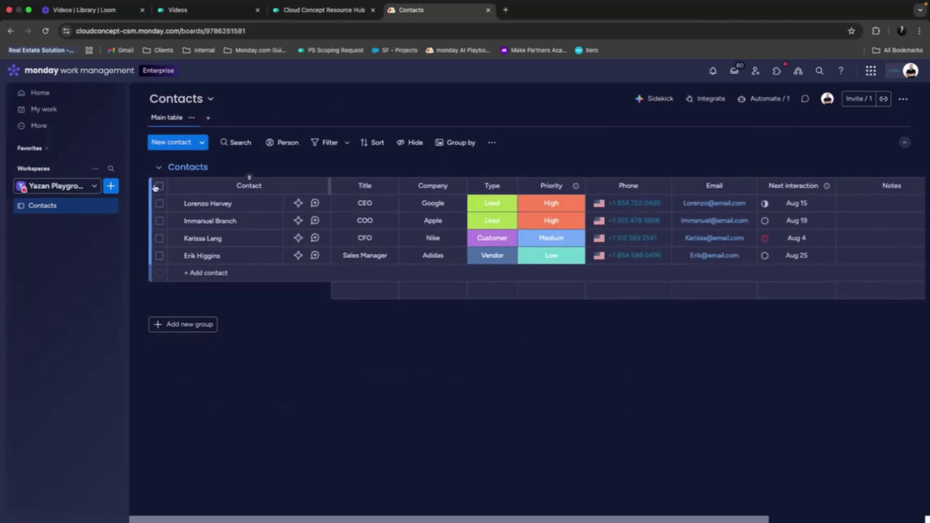
{"action": "left_click", "coordinate": [904, 99]}
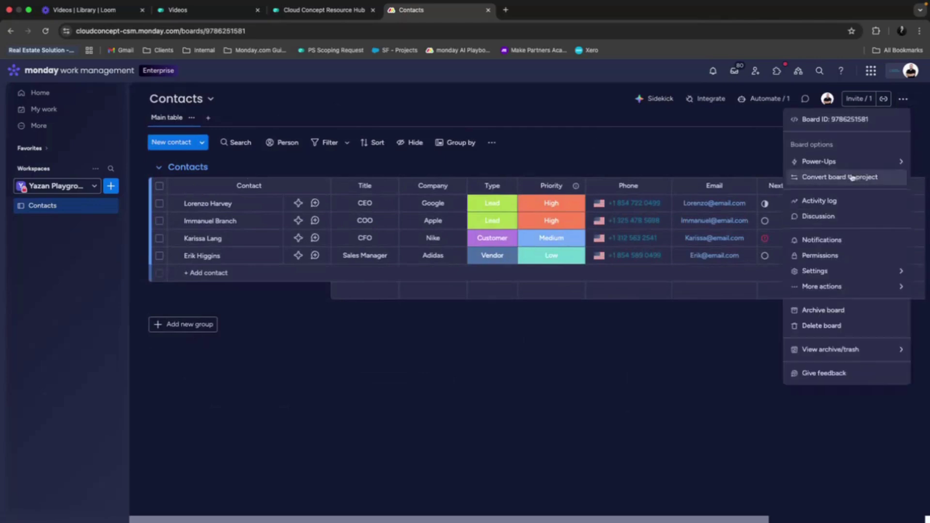
{"action": "mouse_move", "coordinate": [841, 350]}
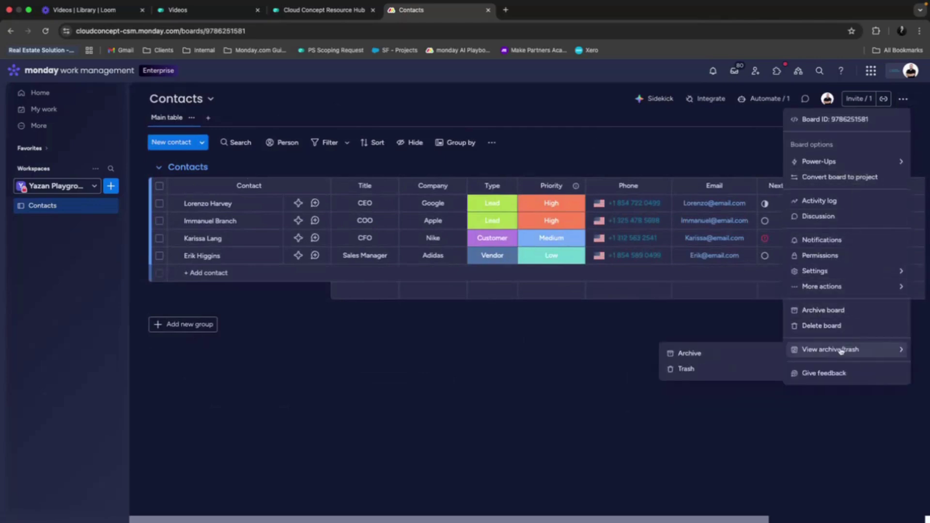
{"action": "left_click", "coordinate": [718, 354]}
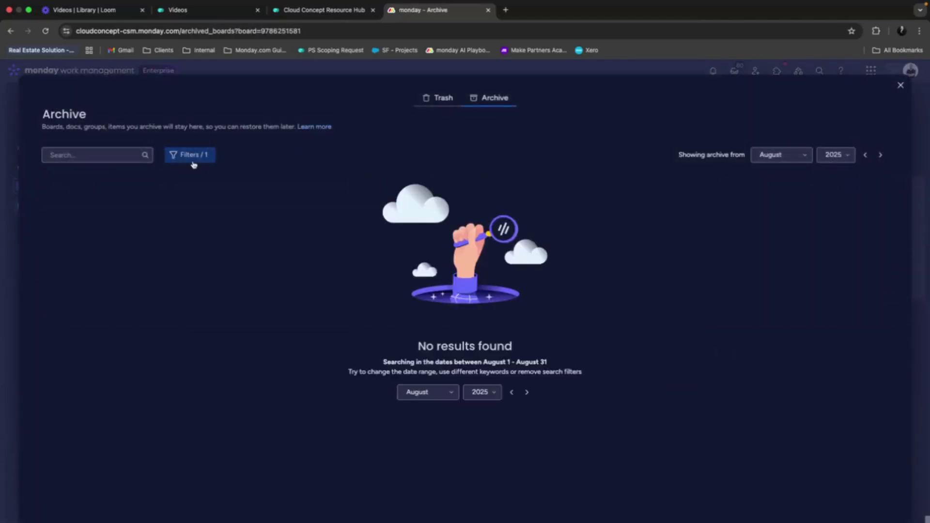
Step: Filter the Archive to Board & Doc type and restore the archived Accounts board
{"action": "left_click", "coordinate": [192, 158]}
{"action": "left_click", "coordinate": [308, 246]}
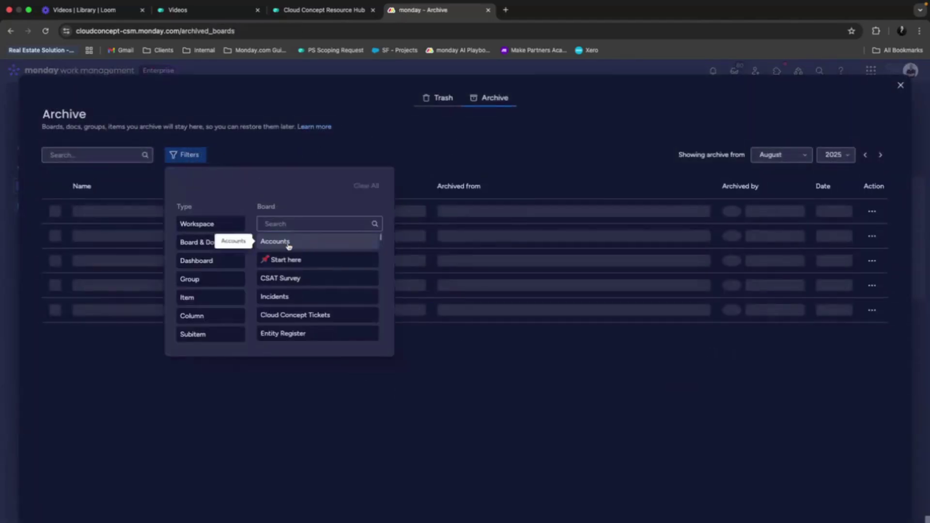
{"action": "left_click", "coordinate": [206, 244]}
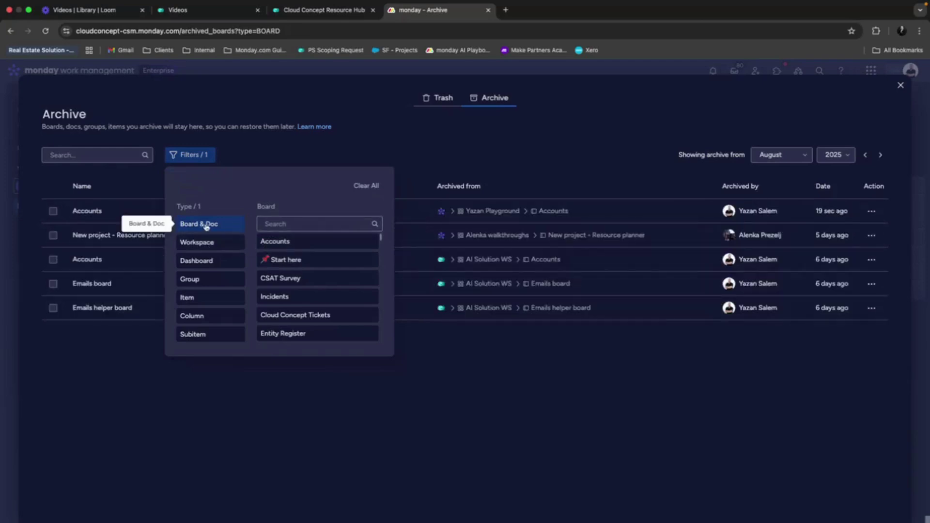
{"action": "left_click", "coordinate": [111, 337]}
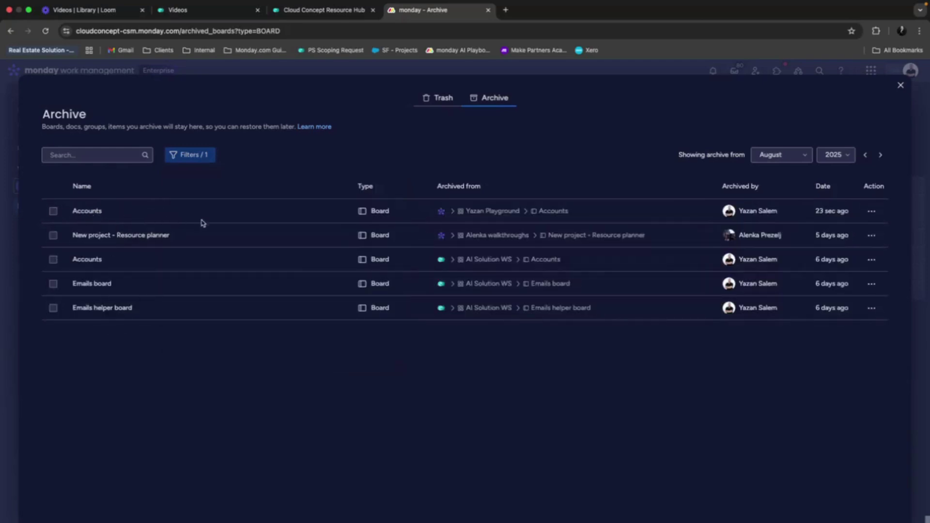
{"action": "left_click", "coordinate": [874, 211]}
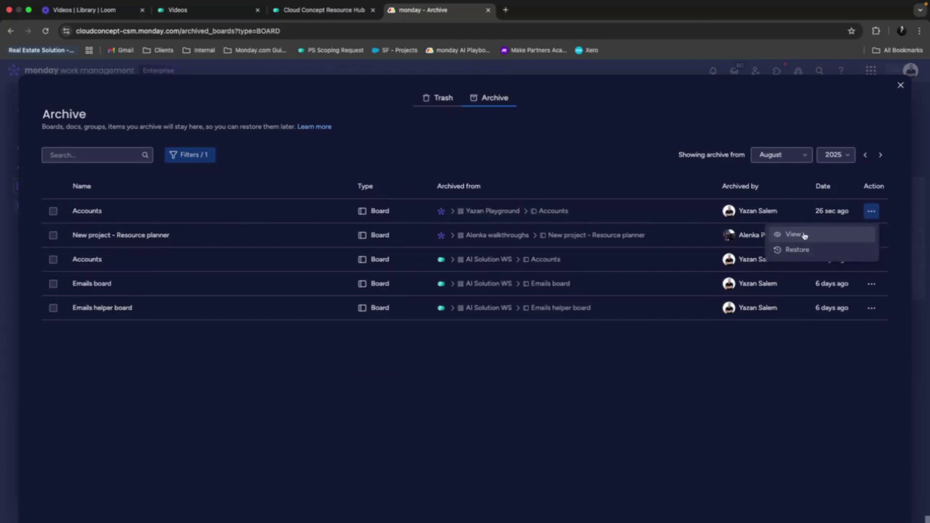
{"action": "left_click", "coordinate": [805, 251]}
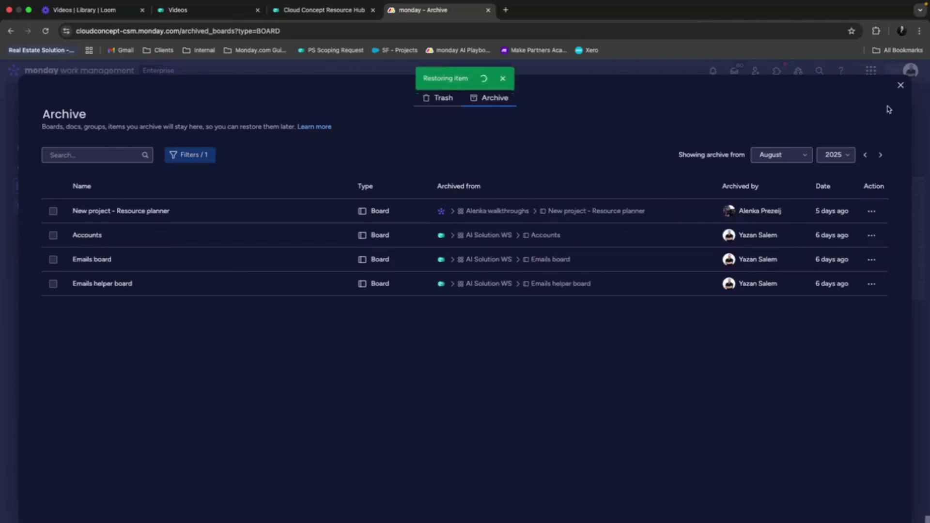
Step: Close the Archive and open the restored Accounts board with Pear inc, HSBF and Moon
{"action": "left_click", "coordinate": [900, 87]}
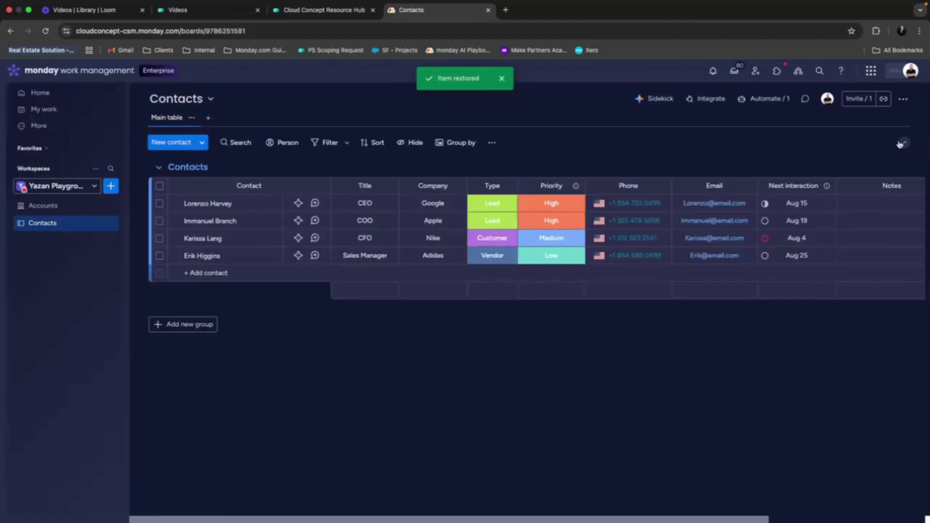
{"action": "left_click", "coordinate": [79, 207]}
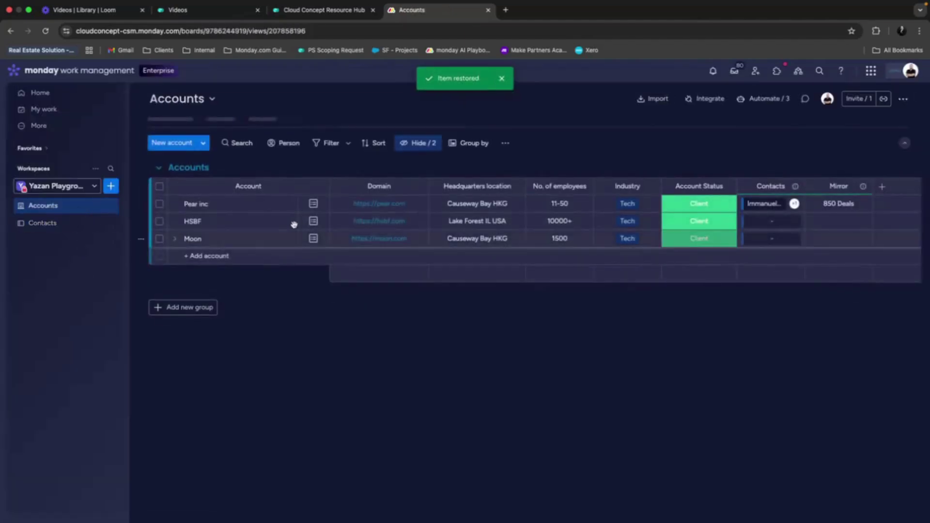